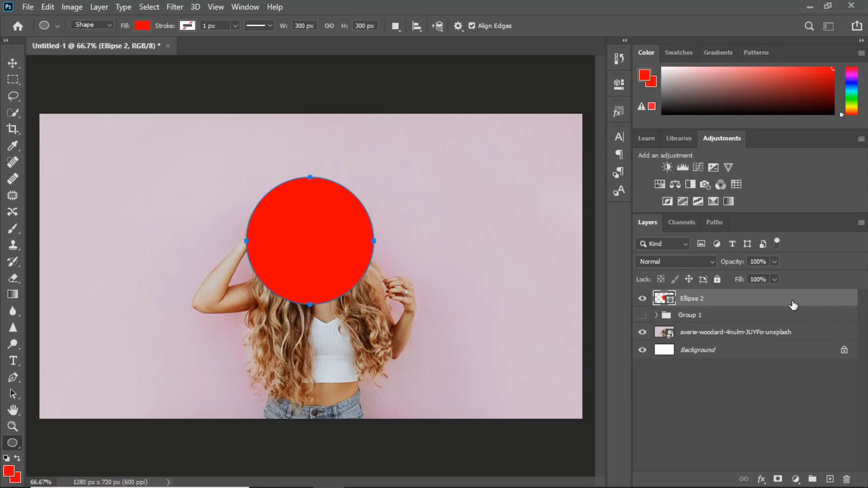
- Add a new layer beneath Ellipse 2 and fill it with off-white f8f4f4 using the Paint Bucket tool
click(830, 478)
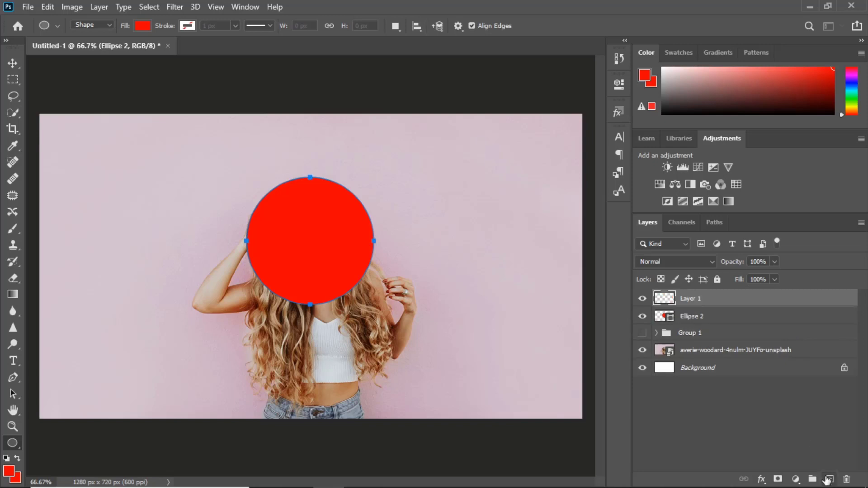
drag(738, 301, 738, 316)
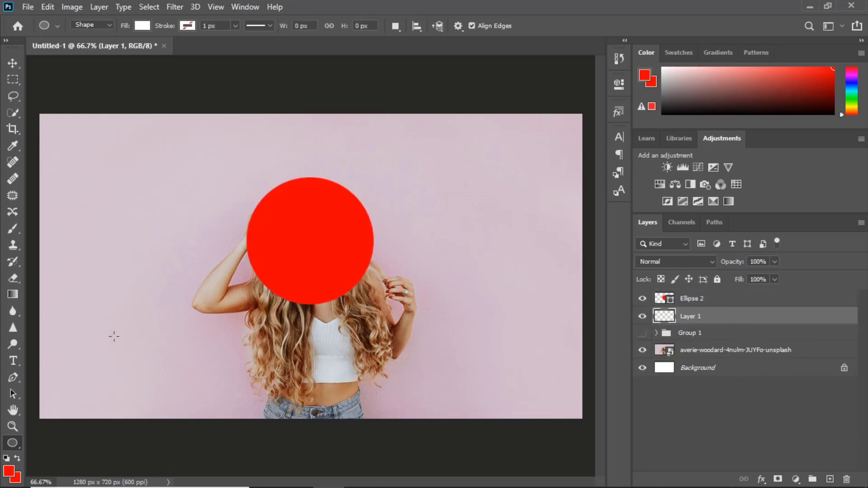
right_click(12, 442)
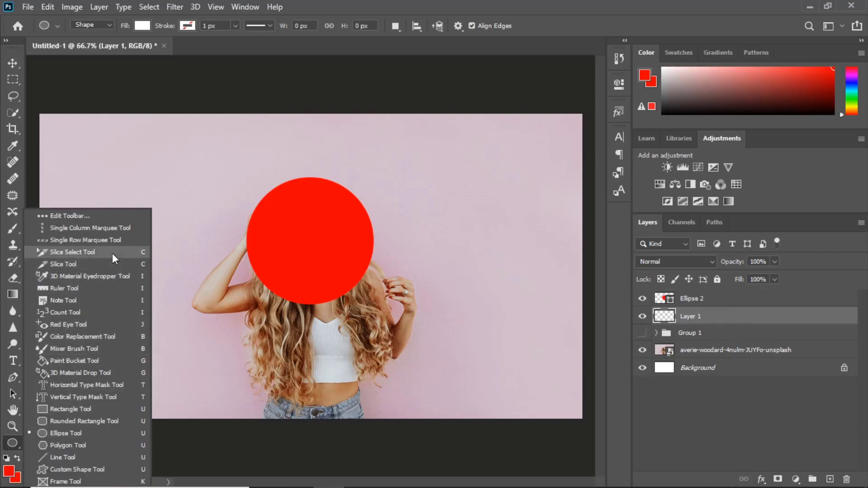
click(104, 357)
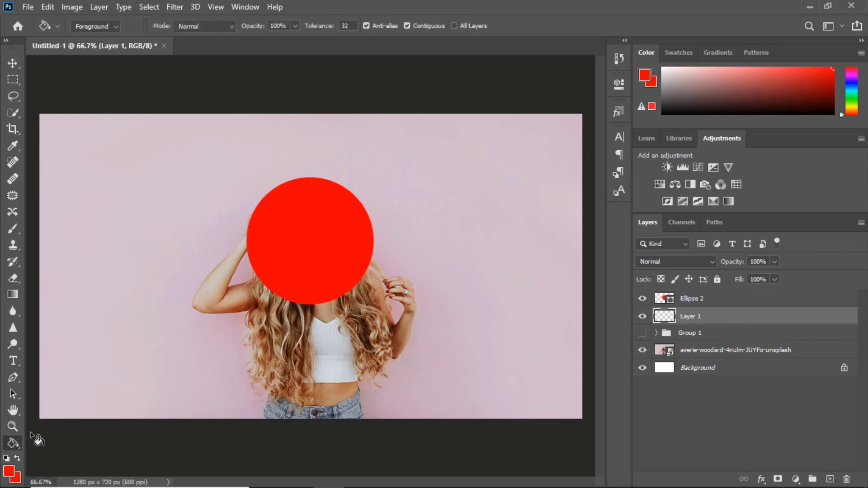
click(13, 474)
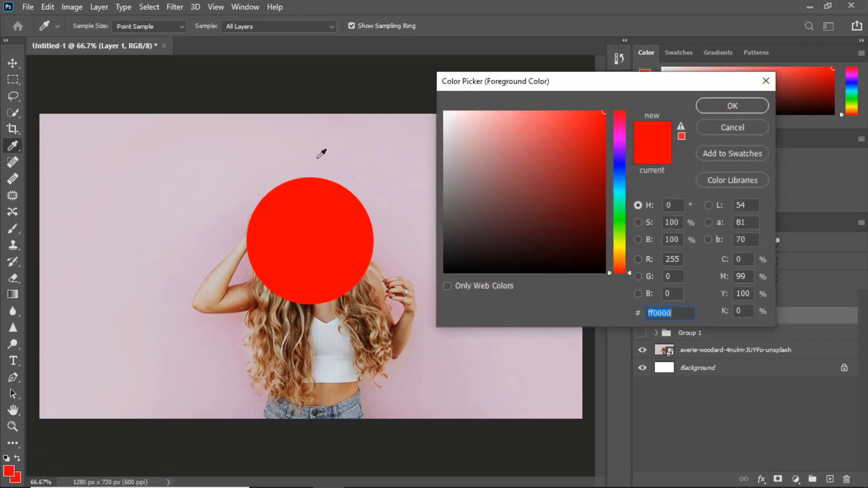
click(446, 116)
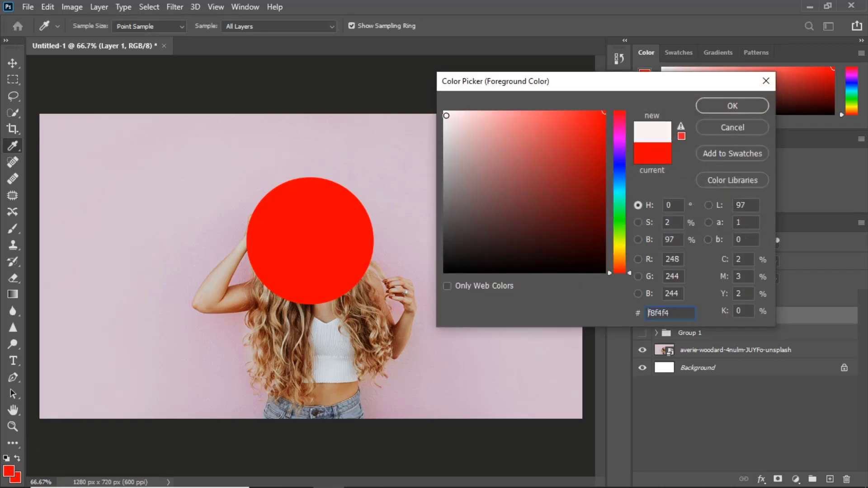
click(732, 105)
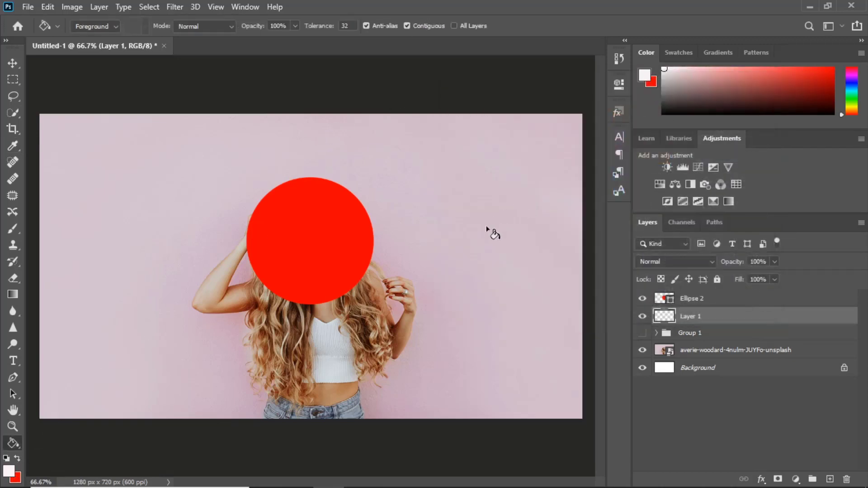
click(486, 249)
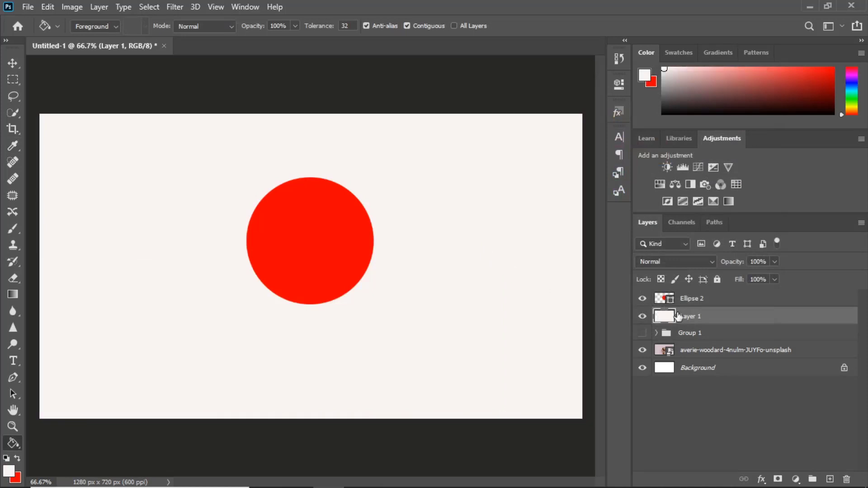
- Hide the off-white layer, move the large red circle slightly upward over the woman's face, and show the layer again
click(643, 318)
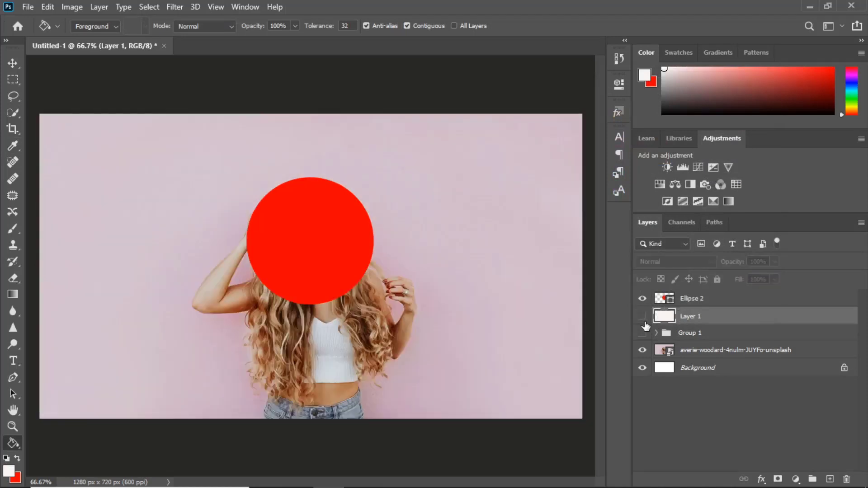
click(745, 303)
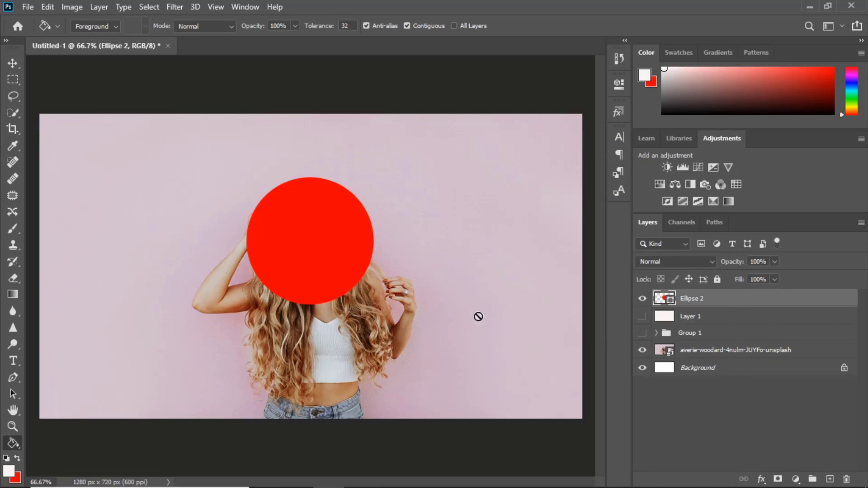
click(639, 302)
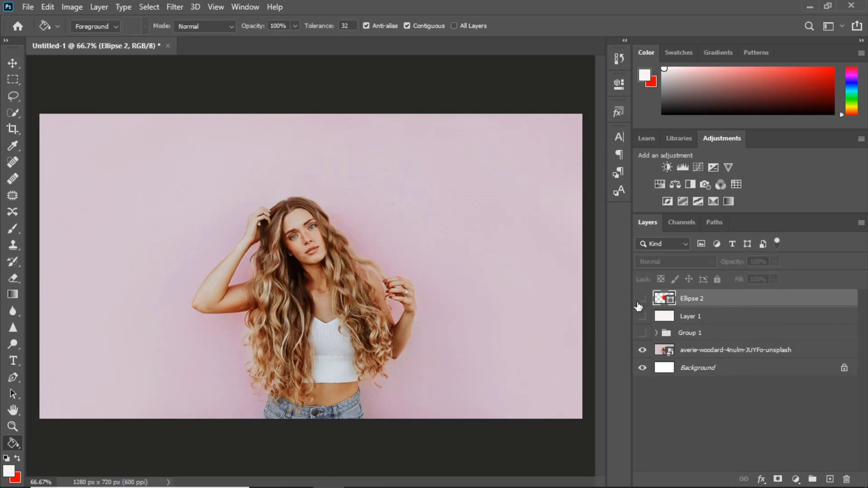
click(641, 299)
key(v)
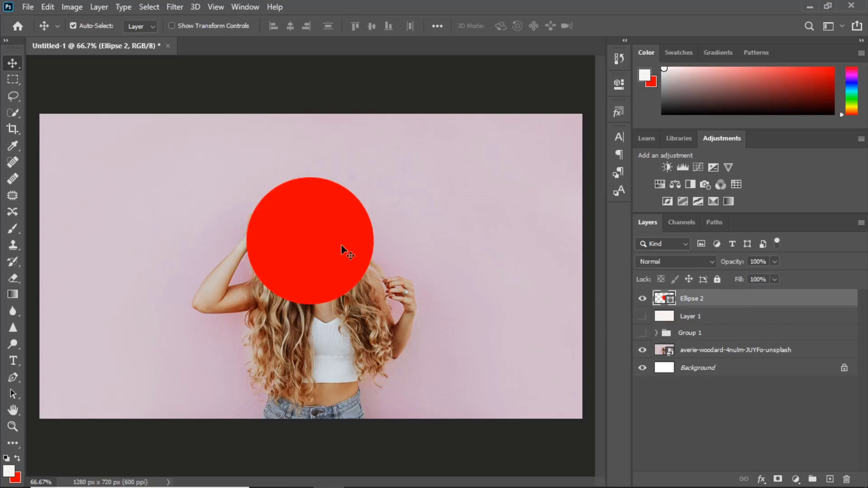
mouse_move(341, 244)
mouse_down()
mouse_move(353, 232)
mouse_move(338, 232)
mouse_up()
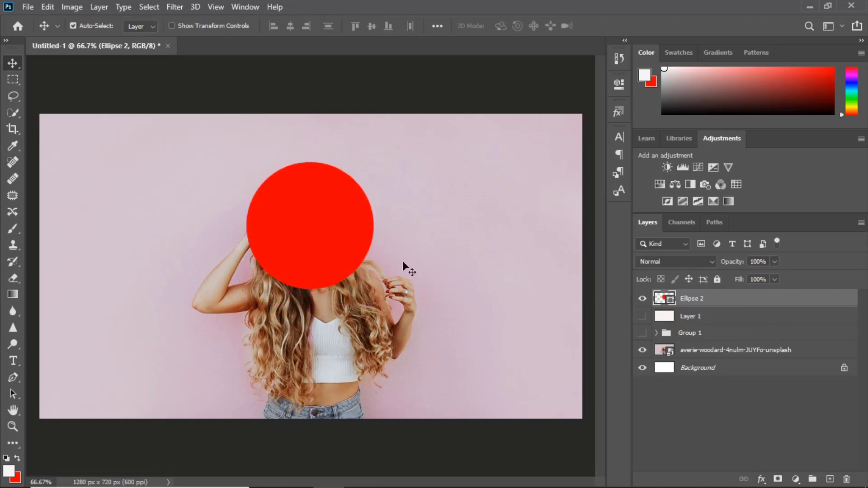
click(642, 316)
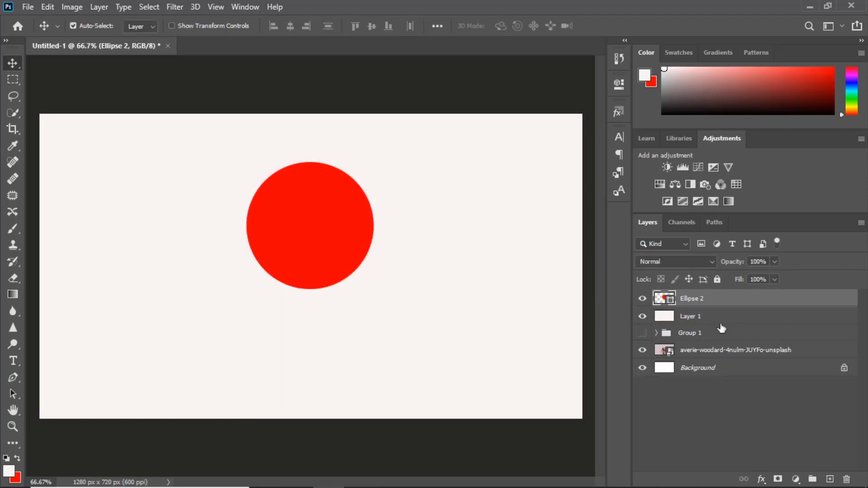
- Apply a 6 px stroke in gray 929090 and a drop shadow to the Ellipse 2 layer
double_click(832, 304)
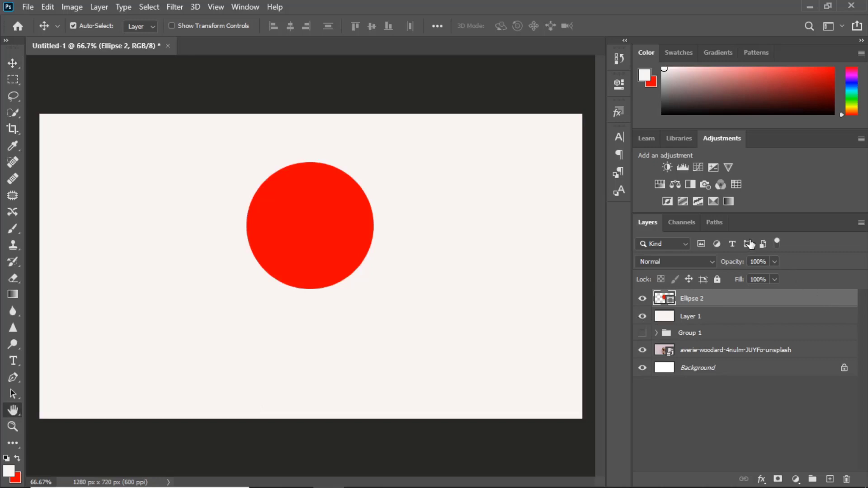
drag(555, 71, 578, 128)
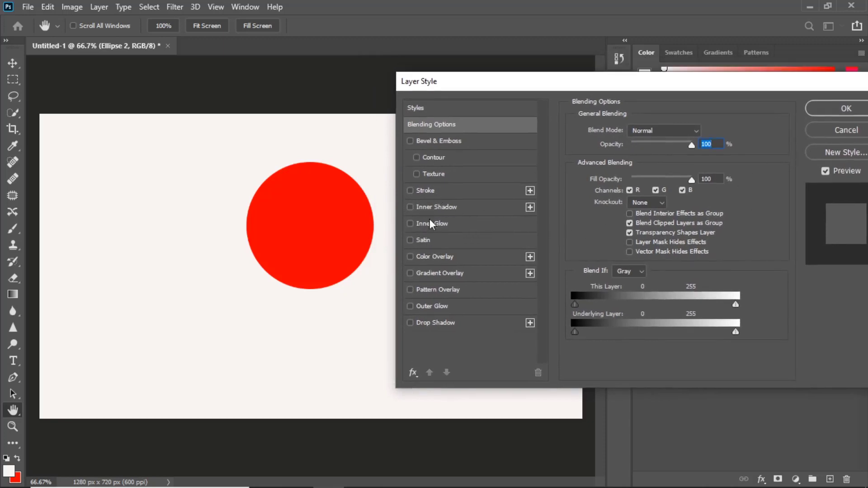
click(409, 190)
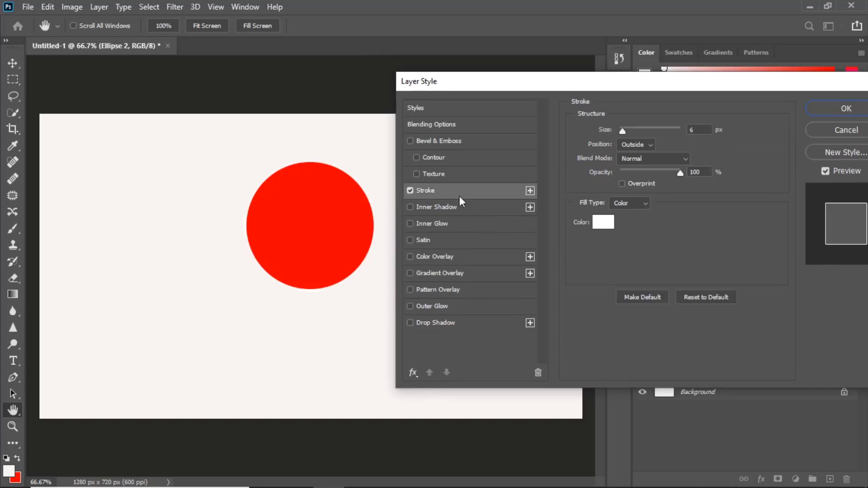
click(604, 223)
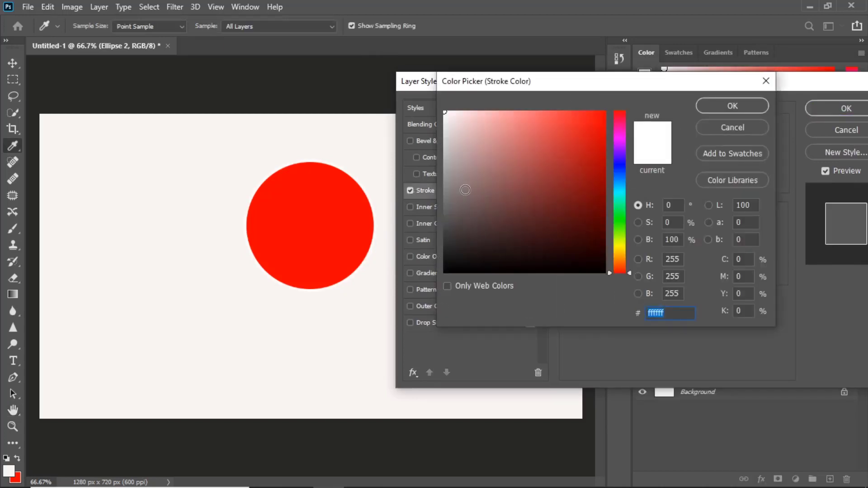
click(446, 180)
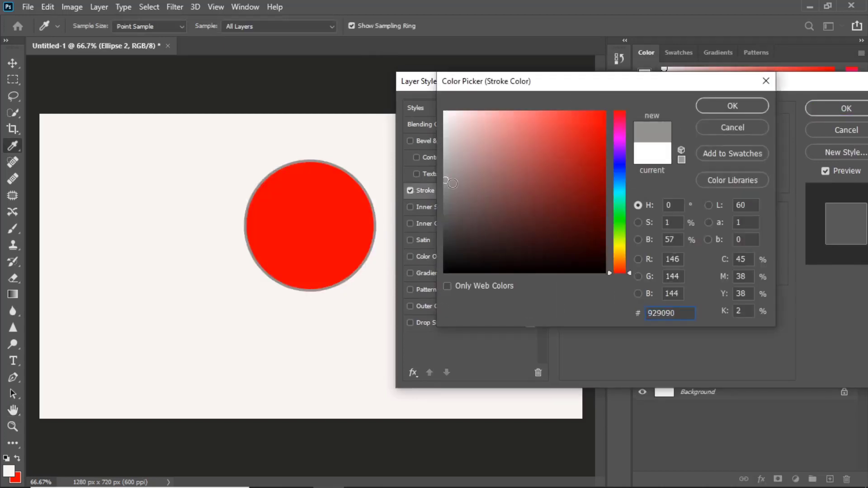
click(716, 106)
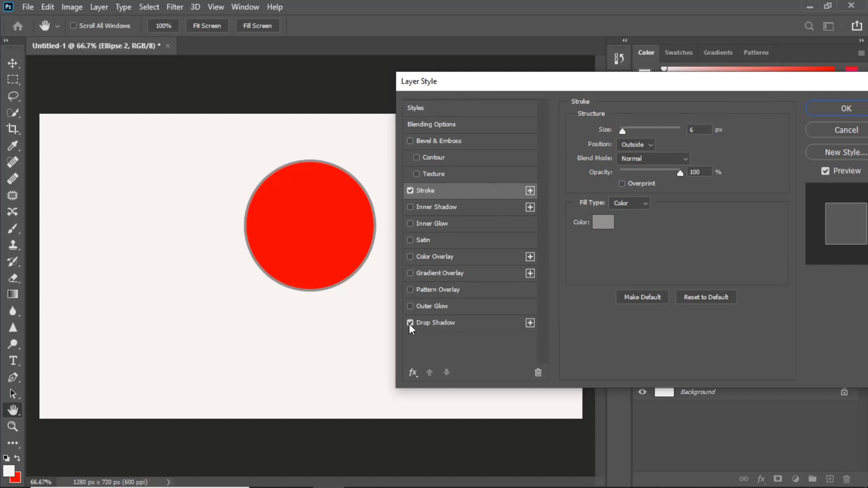
click(450, 324)
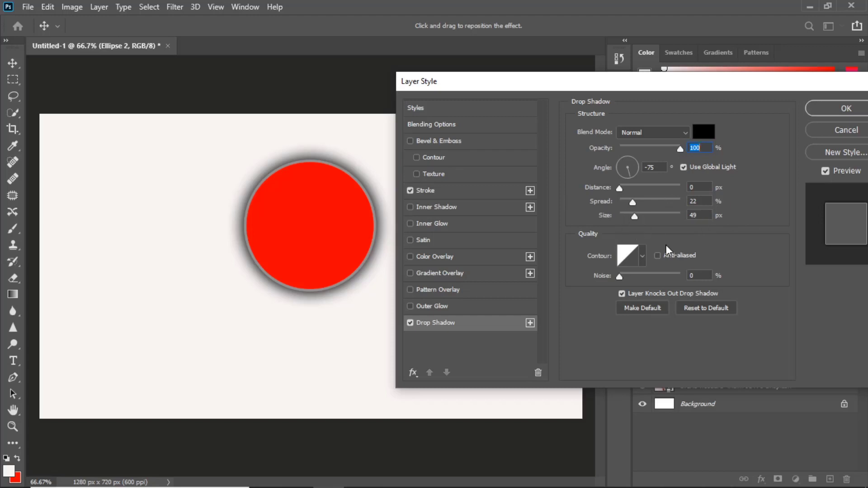
click(807, 105)
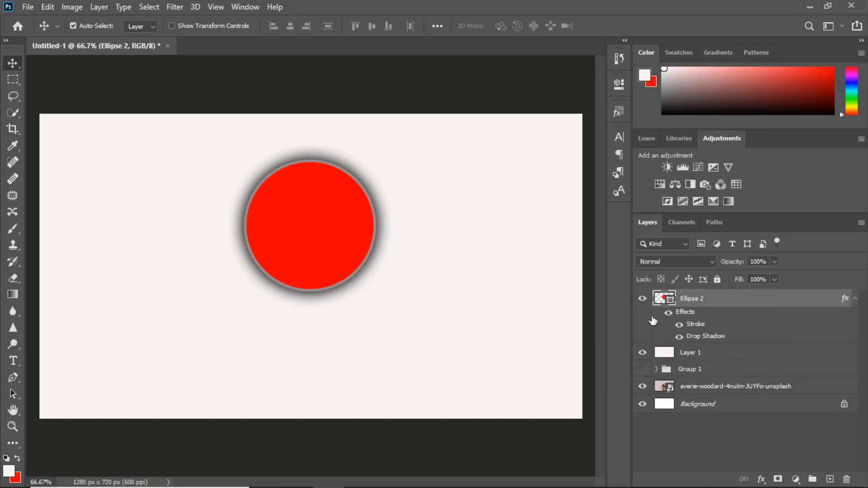
- Hide the off-white layer and draw a small red ellipse about 163 × 154 px beside the large circle
click(642, 352)
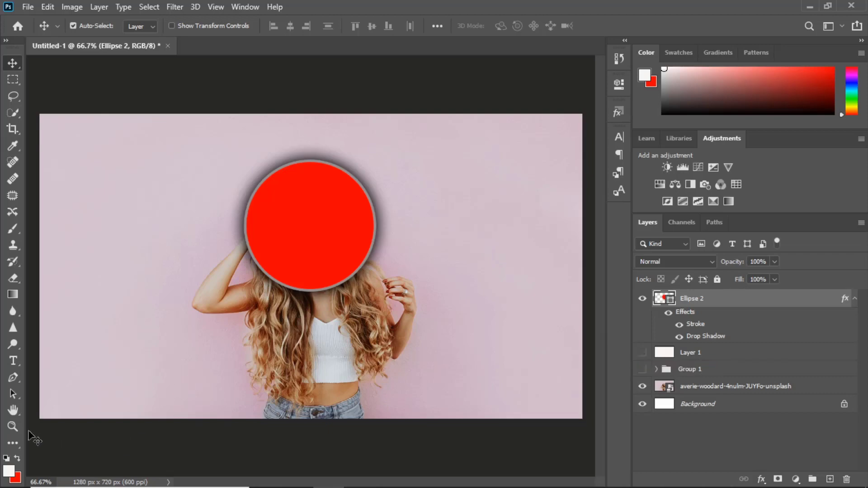
click(12, 443)
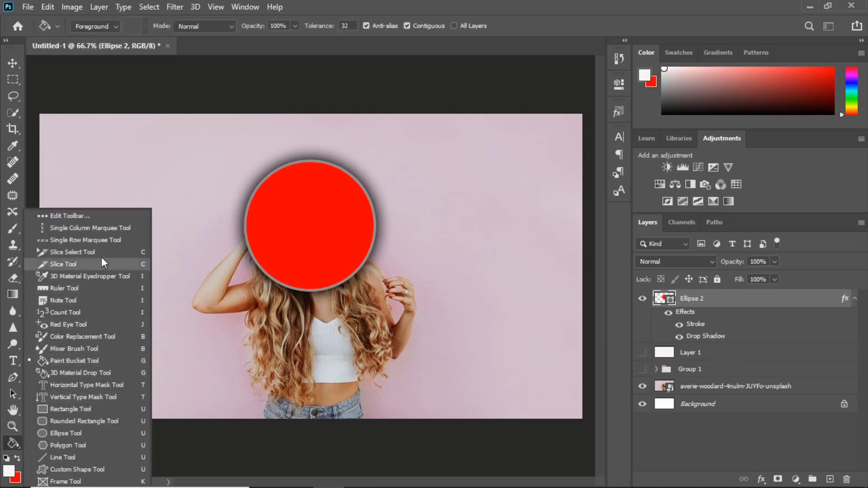
click(68, 430)
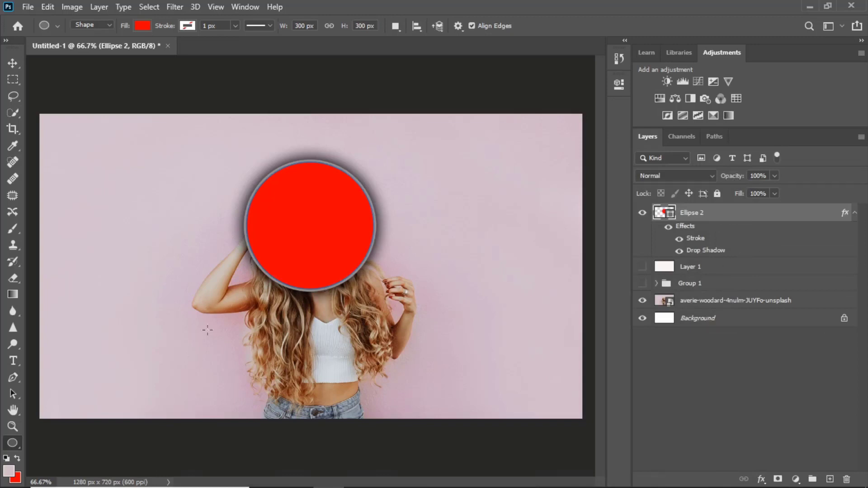
drag(433, 219, 502, 285)
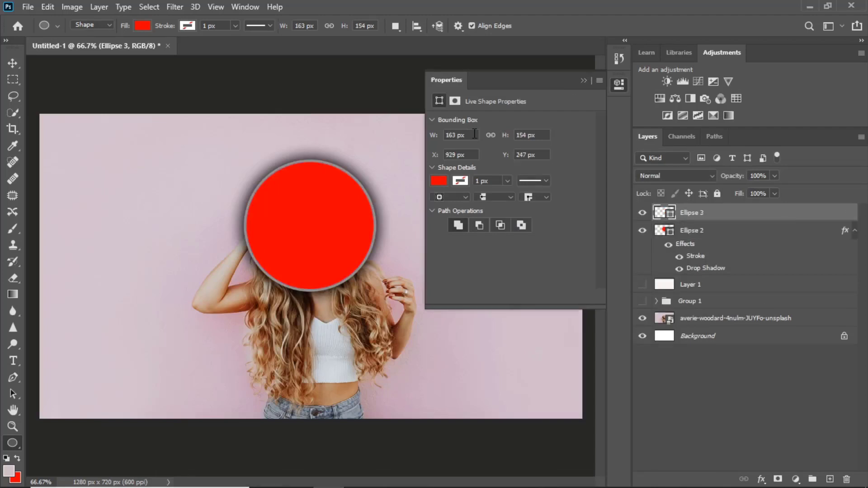
- Set the small ellipse's width and height to 150 px each
text(150)
key(Tab)
text(16)
key(BackSpace)
text(50)
key(Return)
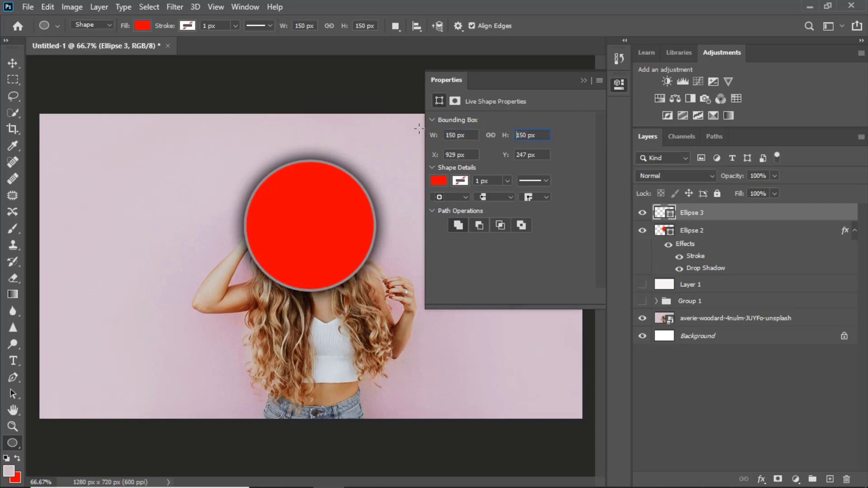
click(584, 81)
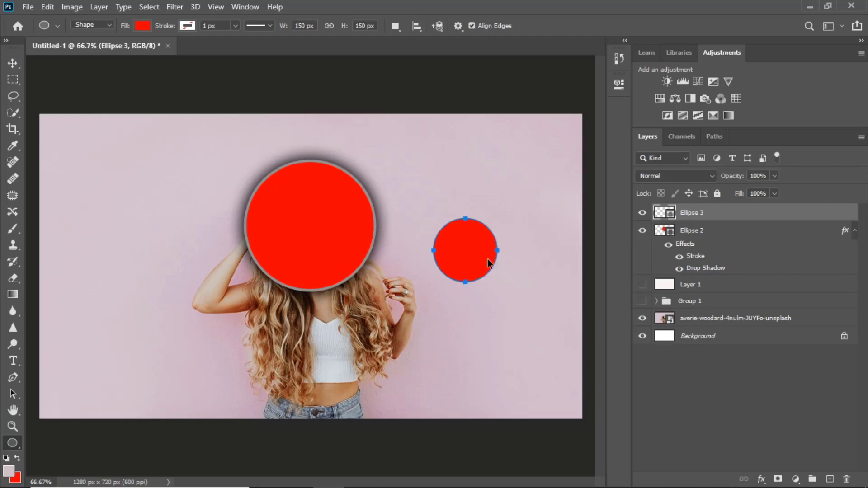
- Try to move the small red circle onto the lower-right edge of the large circle with Free Transform
key(ctrl+t)
drag(483, 237, 399, 275)
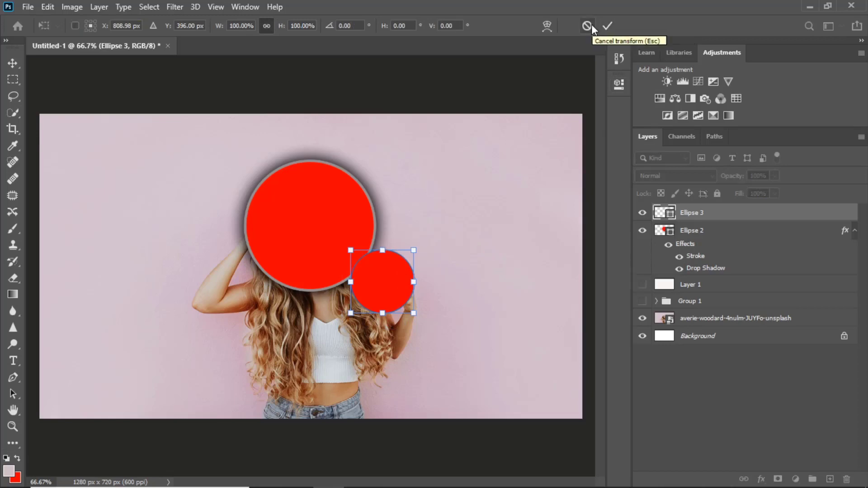
key(u)
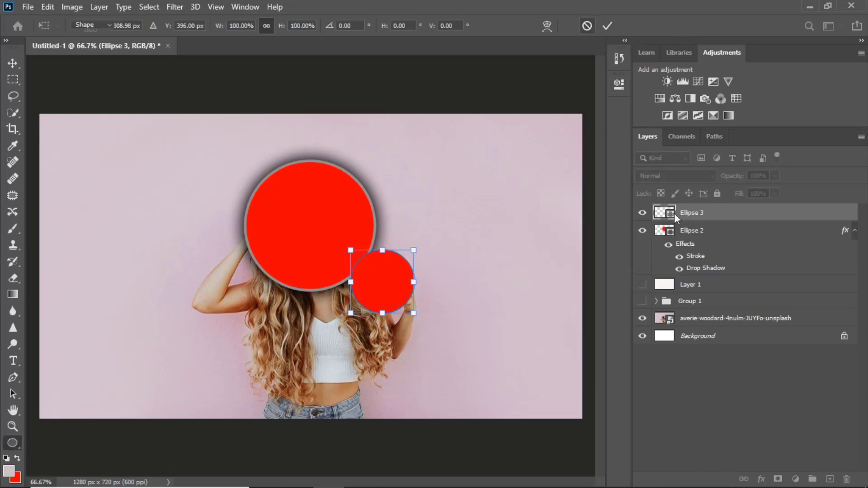
click(586, 26)
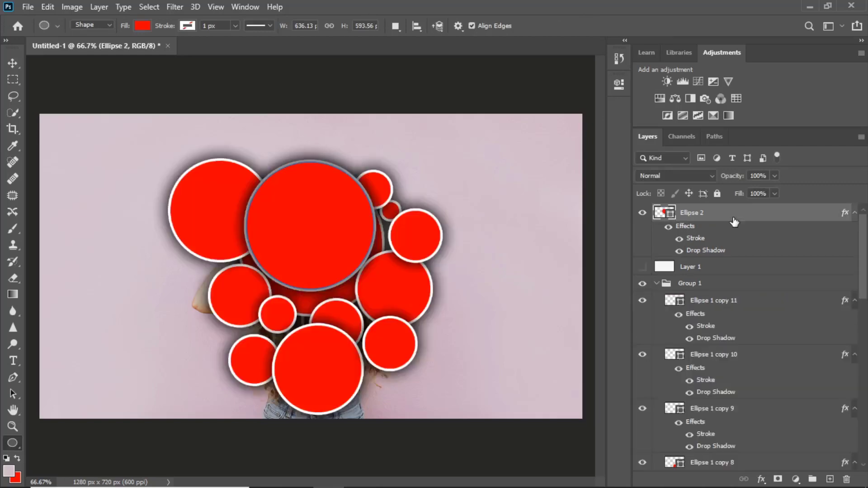
- Delete the Ellipse 2 layer, then show the off-white Layer 1 and place it beneath the collapsed Group 1
key(Delete)
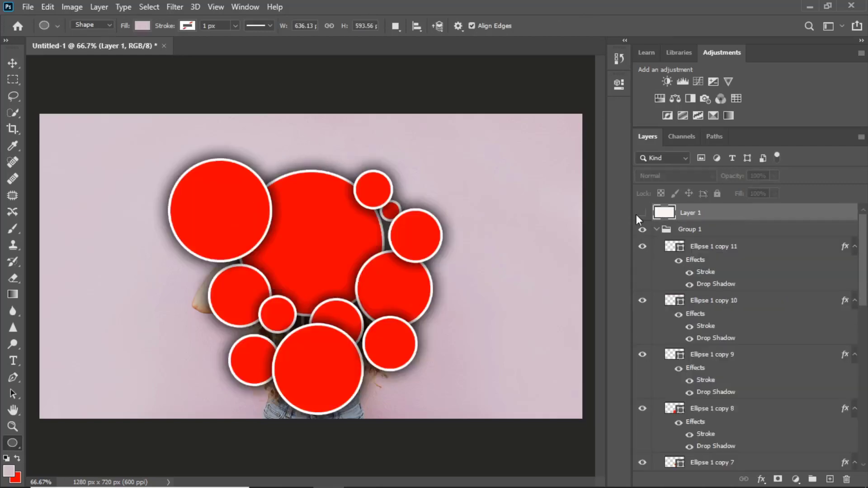
click(642, 212)
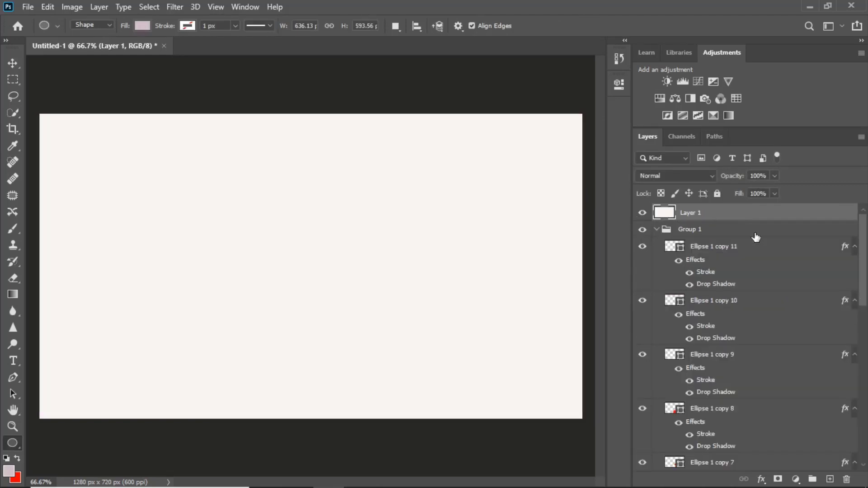
scroll(750, 233, down, 1)
scroll(651, 242, up, 1)
click(656, 230)
key(ctrl+bracketleft)
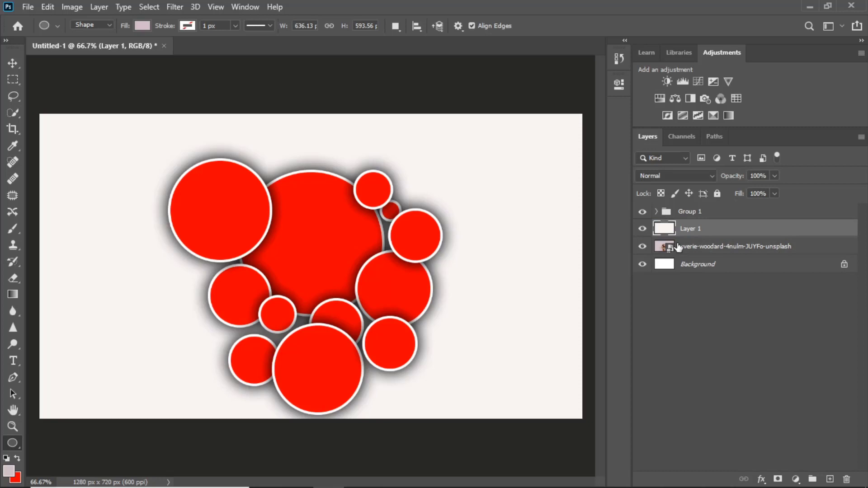
- Duplicate the photo layer of the woman, place the duplicate directly above Ellipse 1 in Group 1, and clip it to that circle
click(723, 247)
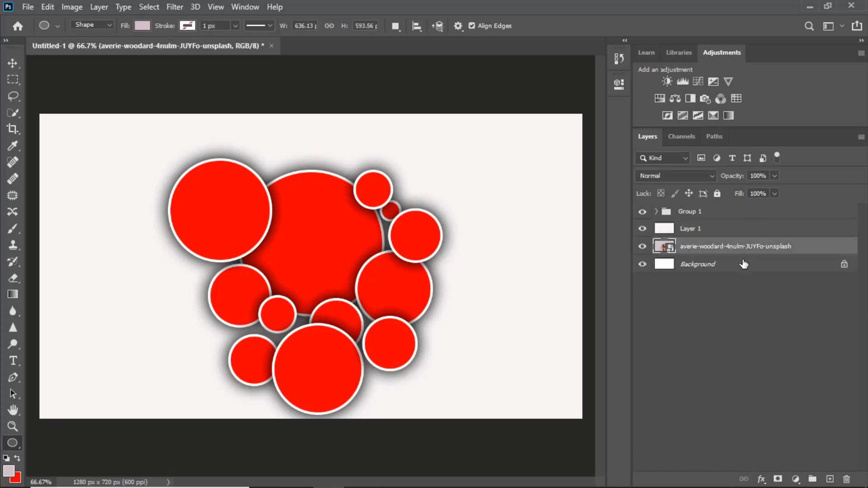
click(656, 211)
scroll(708, 268, down, 1)
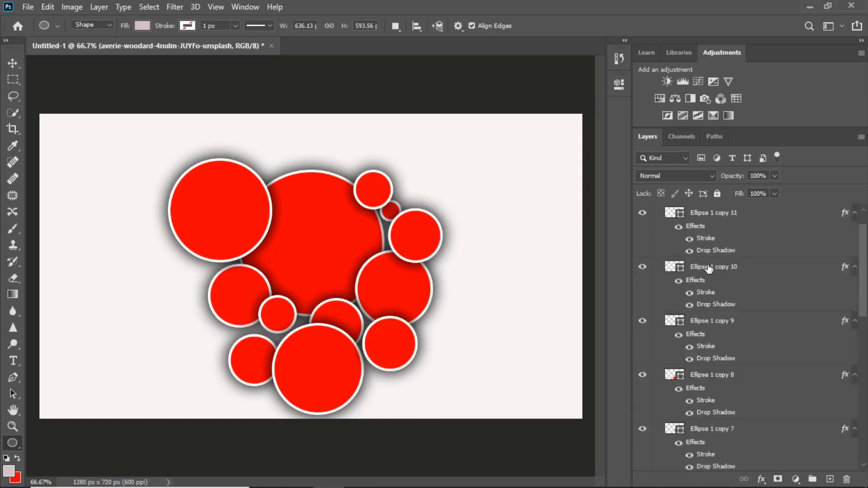
scroll(709, 269, down, 10)
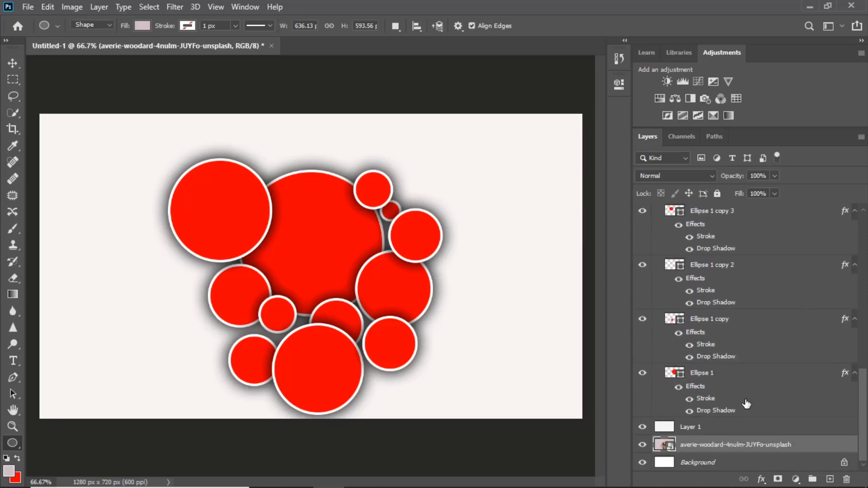
key(ctrl+j)
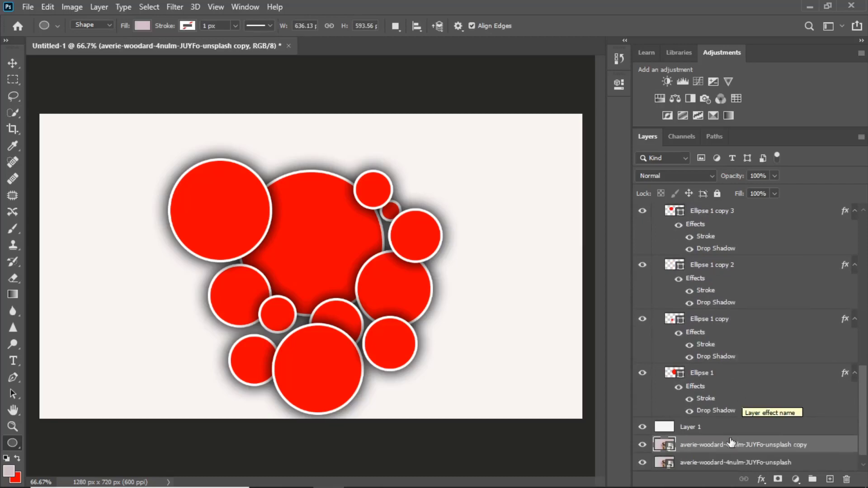
drag(730, 446, 755, 373)
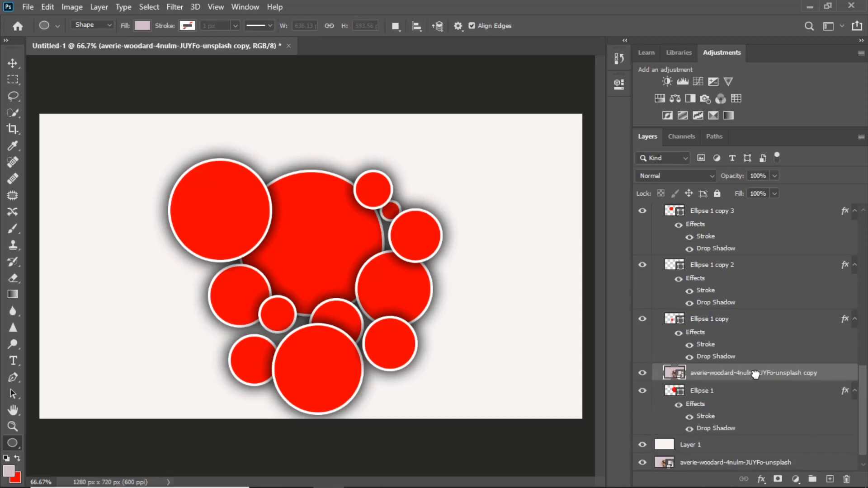
right_click(756, 375)
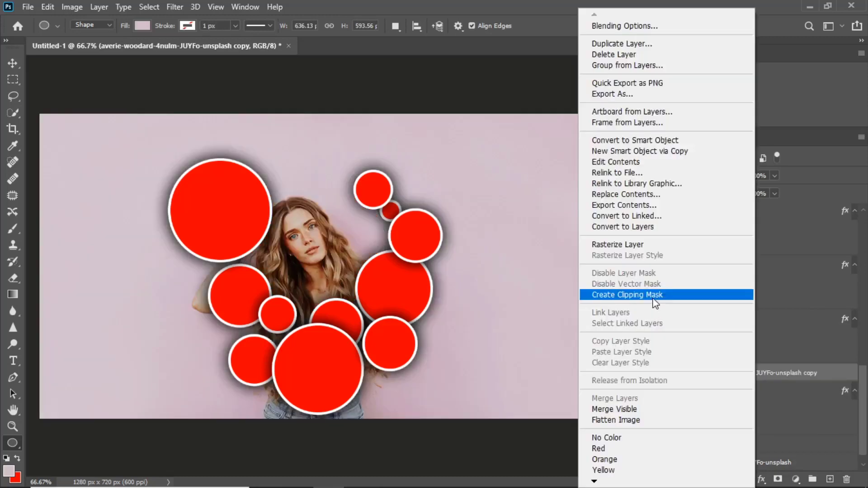
click(654, 296)
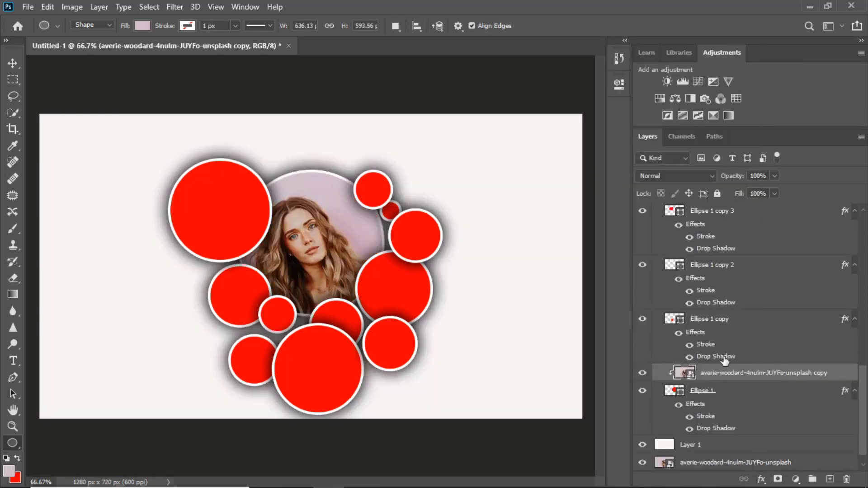
- Make two more duplicates of the photo and clip them to the Ellipse 1 copy and Ellipse 1 copy 2 circles, one each
key(ctrl+j)
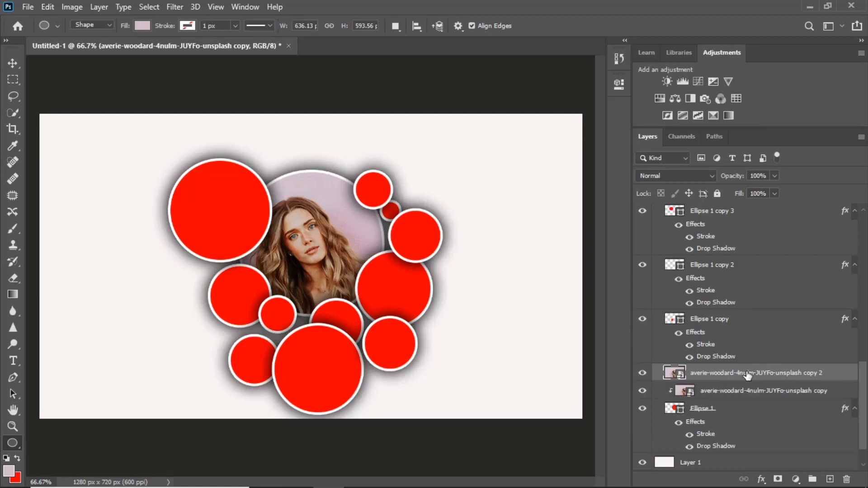
drag(748, 374, 757, 318)
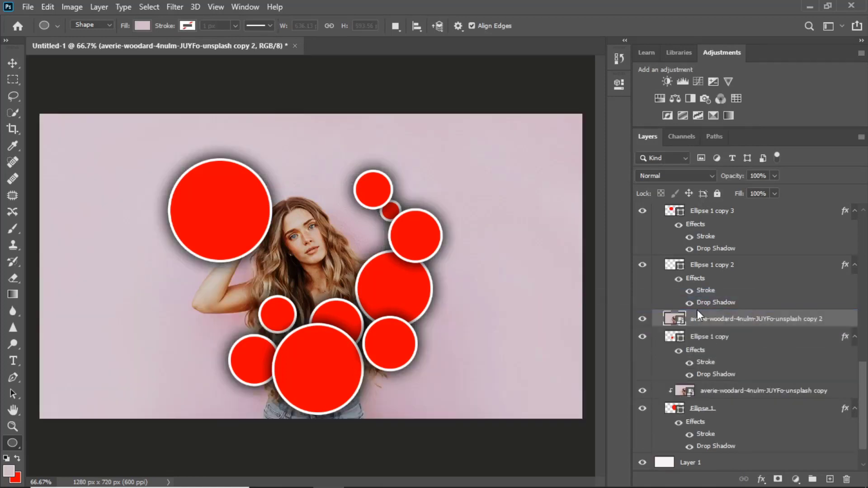
alt+click(731, 327)
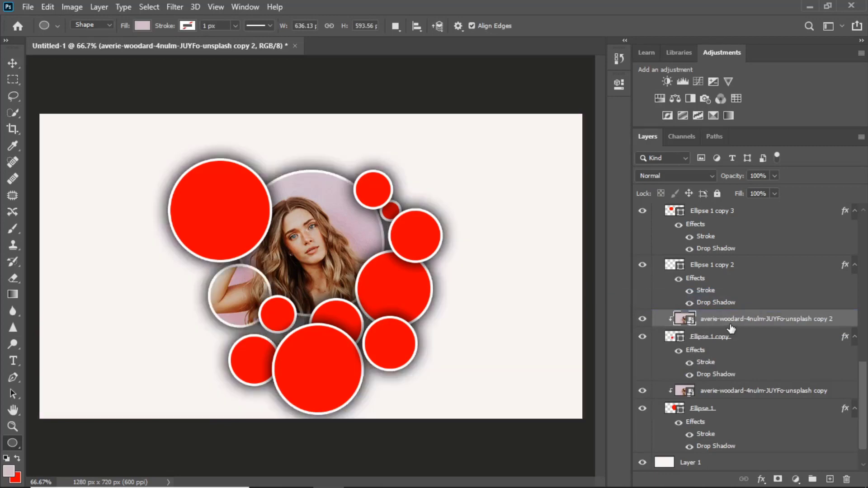
key(ctrl+j)
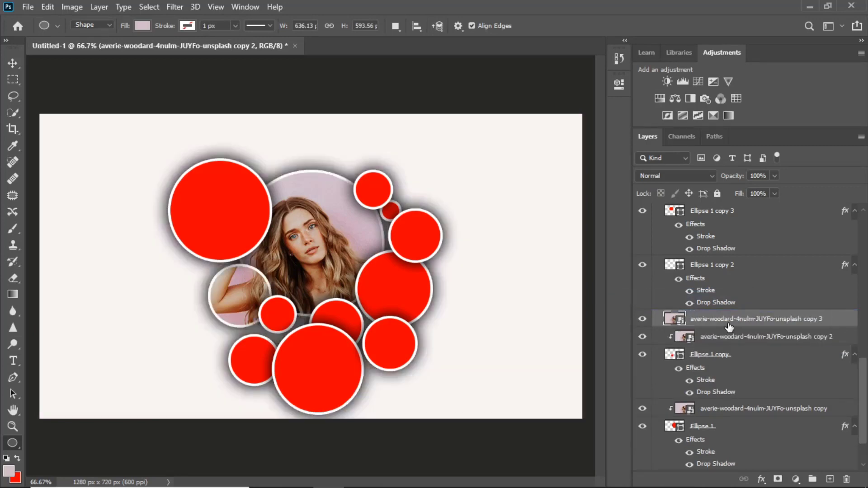
drag(729, 326, 746, 267)
right_click(730, 266)
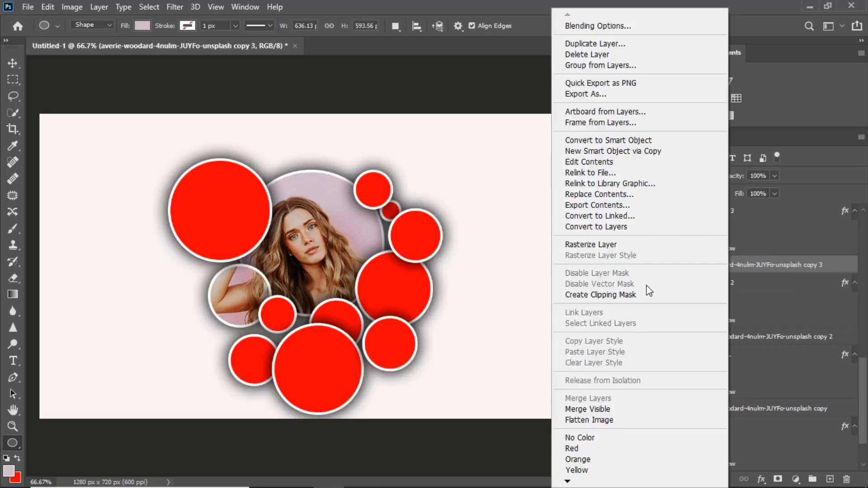
click(648, 294)
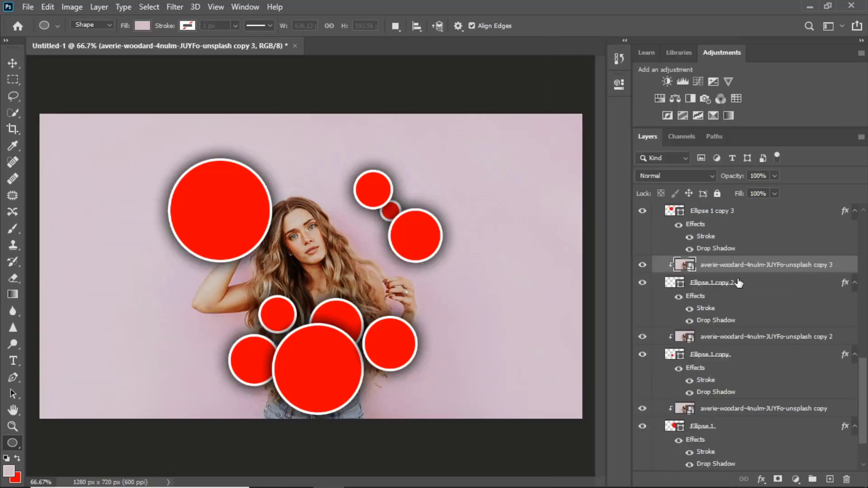
- Duplicate the photo twice more, clipping one duplicate to Ellipse 1 copy 3 and the other to Ellipse 1 copy 4
key(ctrl+j)
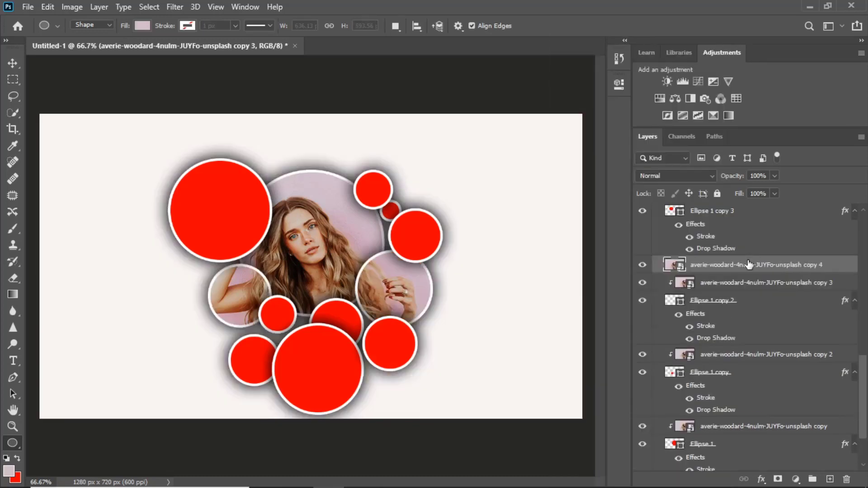
right_click(749, 264)
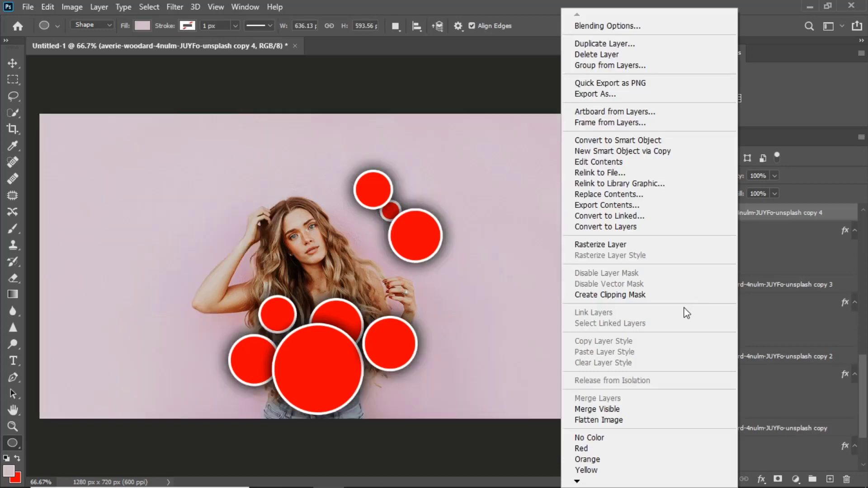
click(687, 294)
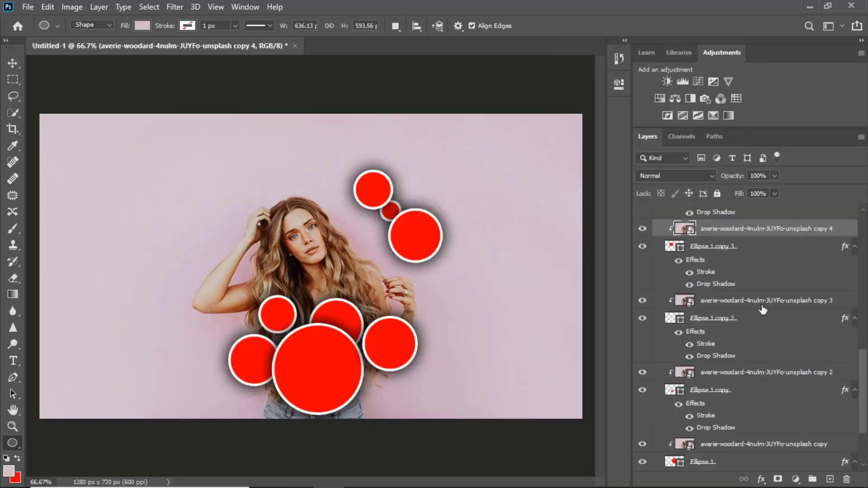
scroll(763, 309, up, 3)
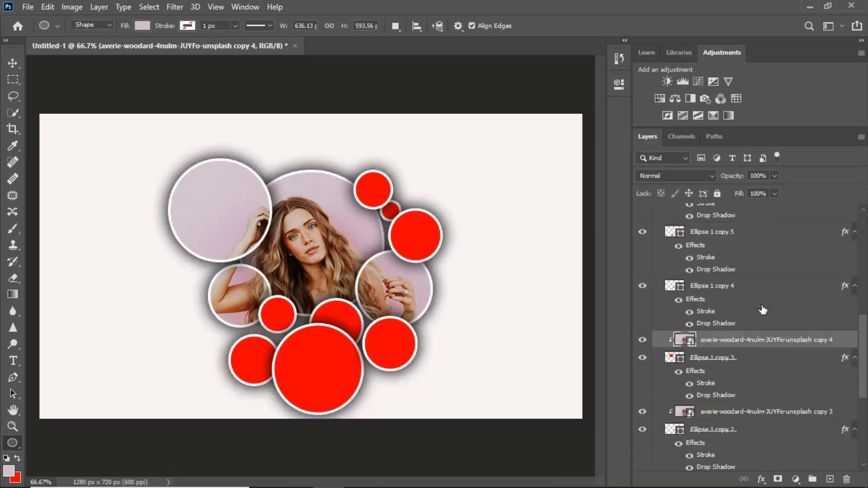
key(ctrl+j)
right_click(764, 289)
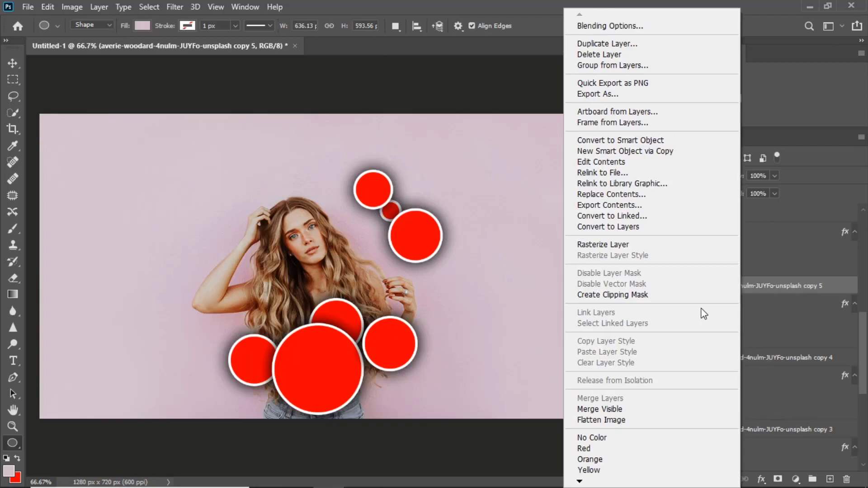
click(612, 294)
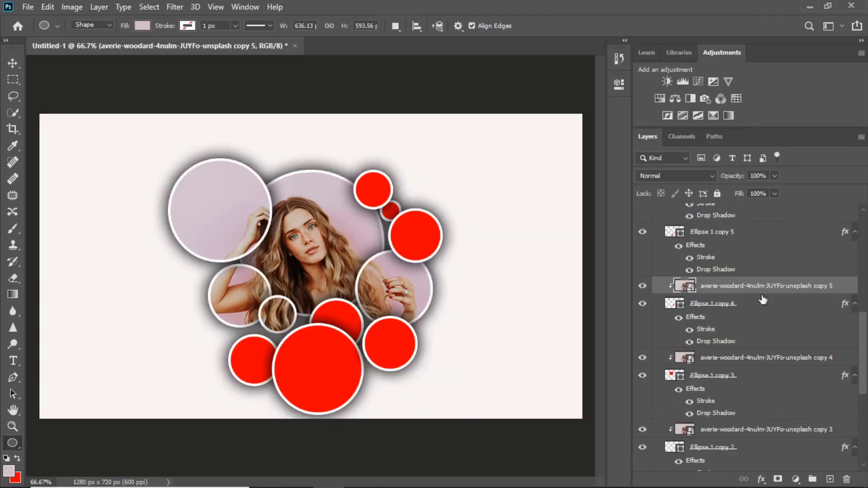
- Add photo duplicates directly above Ellipse 1 copy 5 and Ellipse 1 copy 6, each with a clipping mask to its circle
key(ctrl+j)
key(ctrl+])
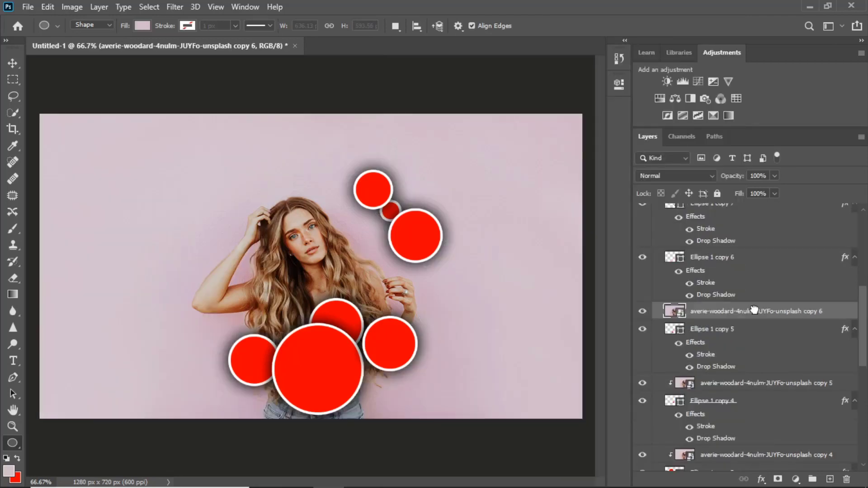
right_click(670, 307)
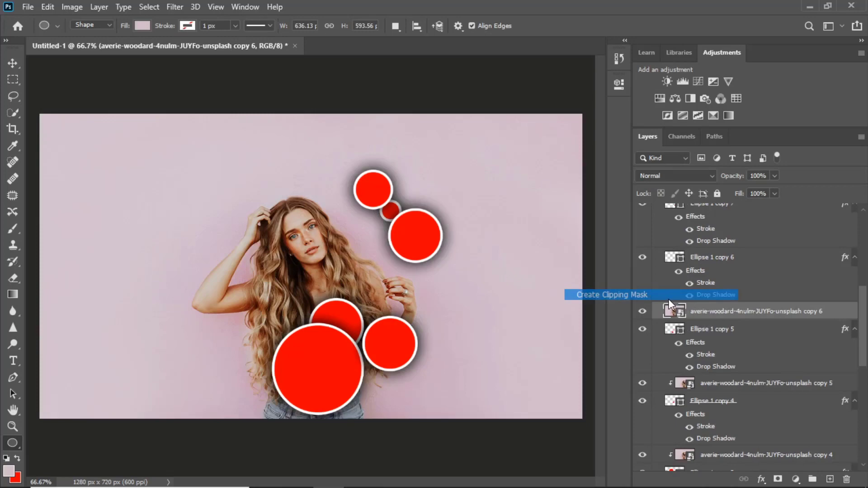
click(669, 298)
key(ctrl+j)
drag(746, 311, 754, 259)
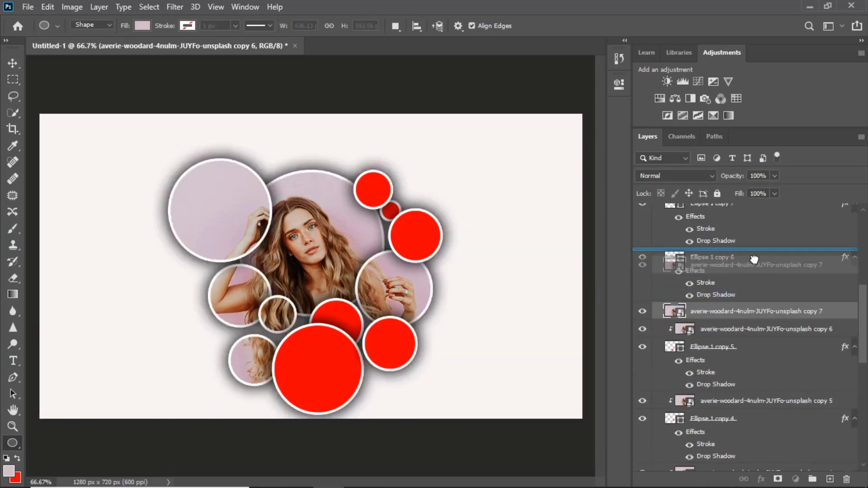
drag(754, 259, 752, 260)
right_click(750, 260)
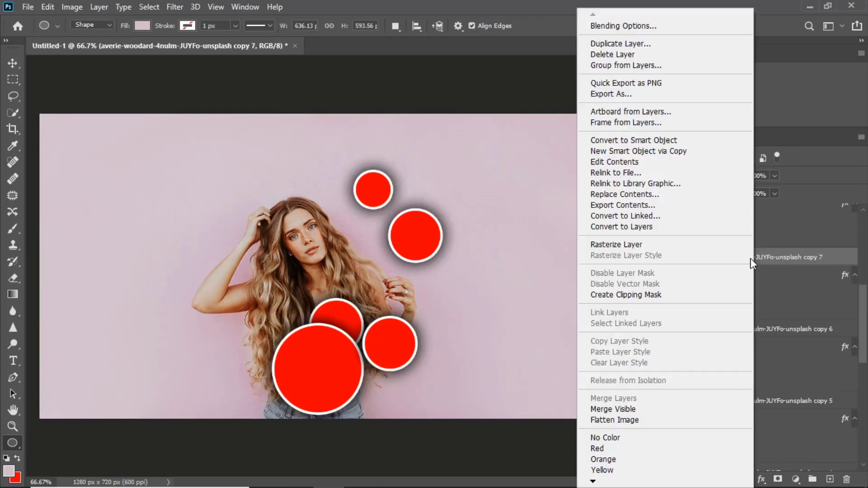
click(626, 295)
- Duplicate the photo, move the duplicate above Ellipse 1 copy 7, and clip it to that circle
key(ctrl+j)
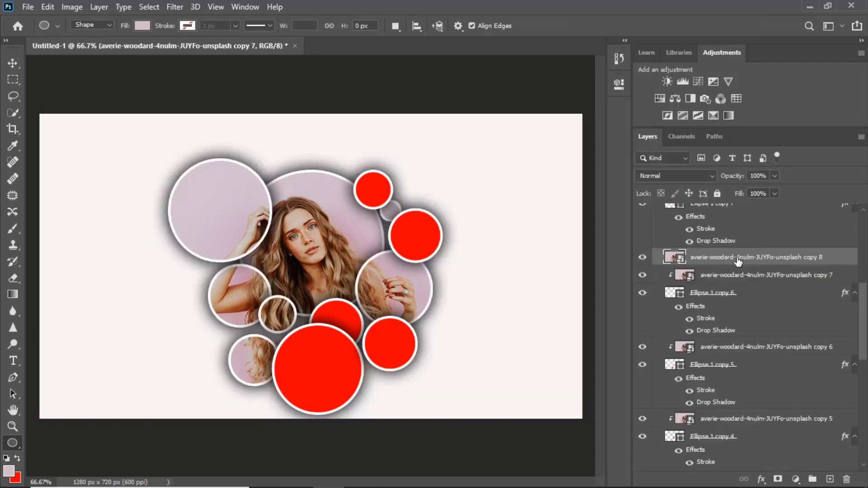
drag(738, 262, 750, 226)
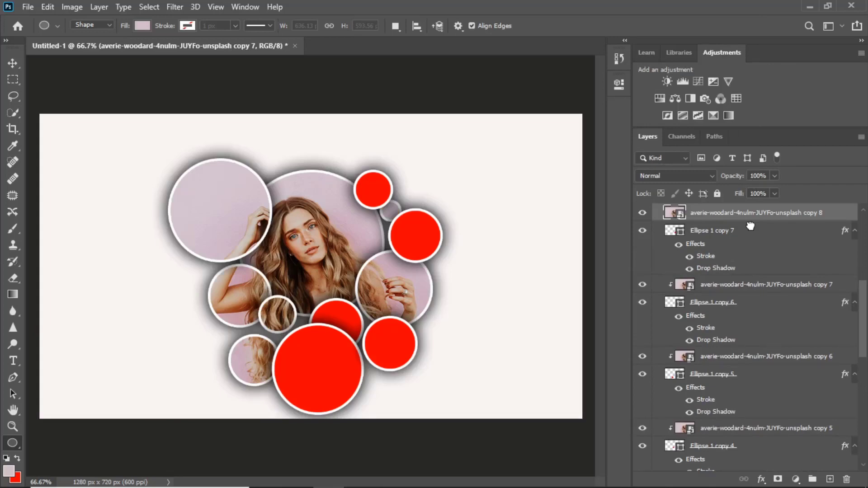
drag(750, 226, 757, 291)
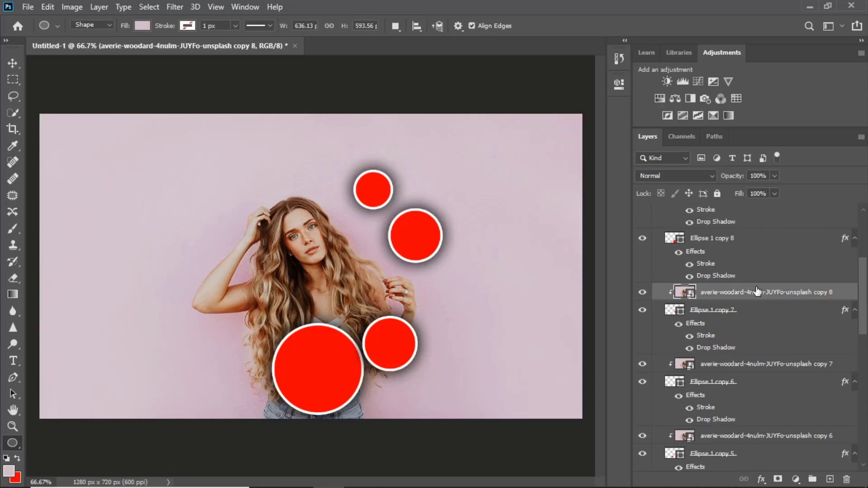
- Clip further duplicates of the photo to the Ellipse 1 copy 8, Ellipse 1 copy 9 and Ellipse 1 copy 10 circles, one each
key(ctrl+j)
drag(758, 292, 766, 338)
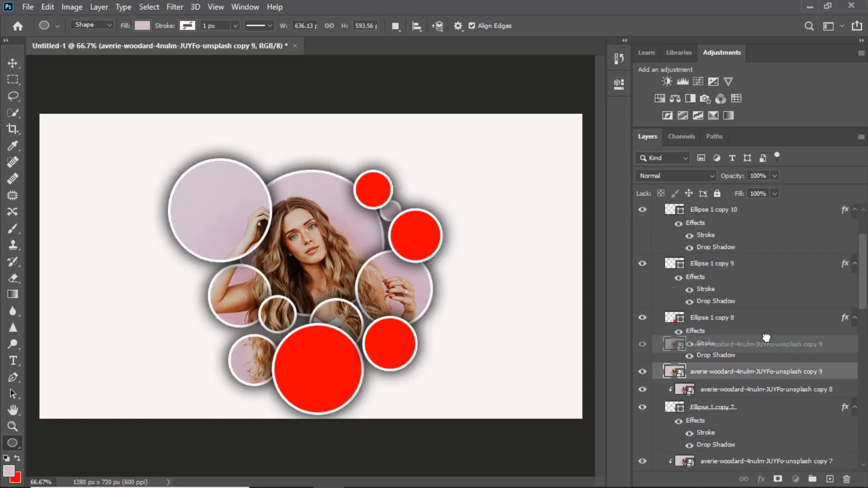
drag(765, 338, 765, 262)
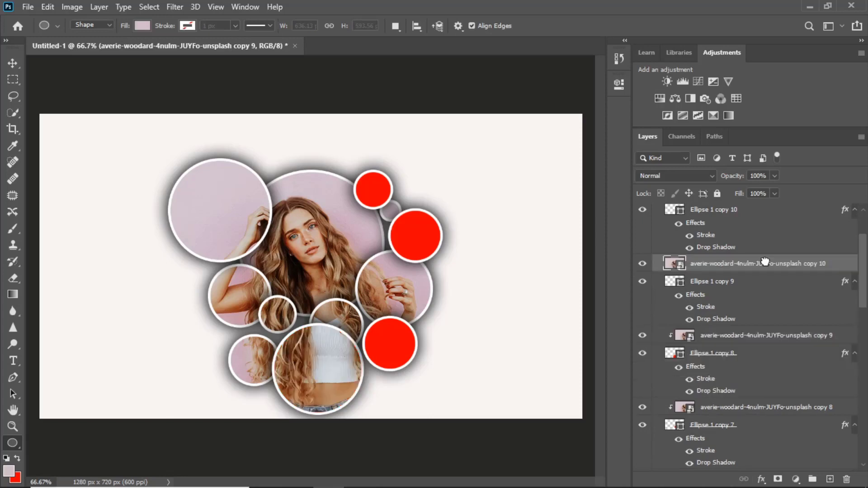
alt+click(712, 299)
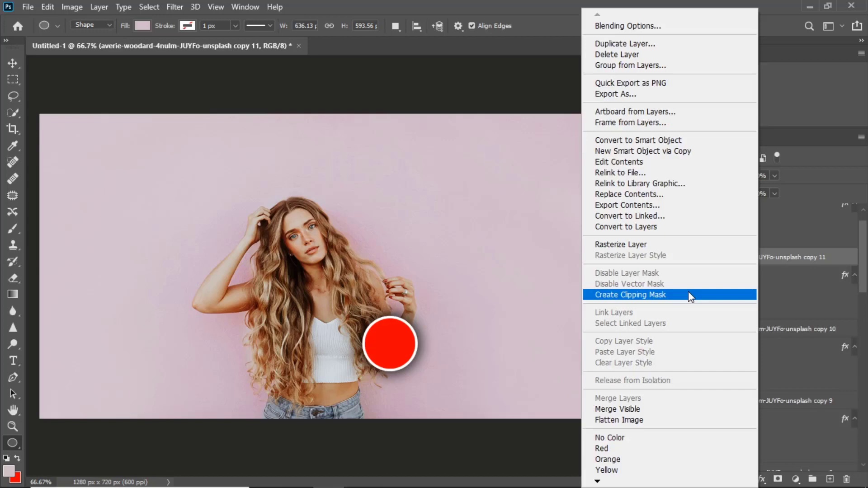
click(688, 294)
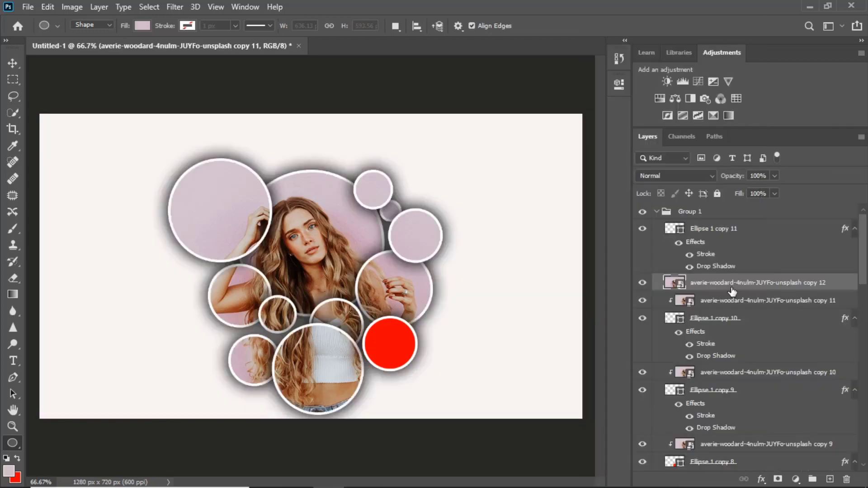